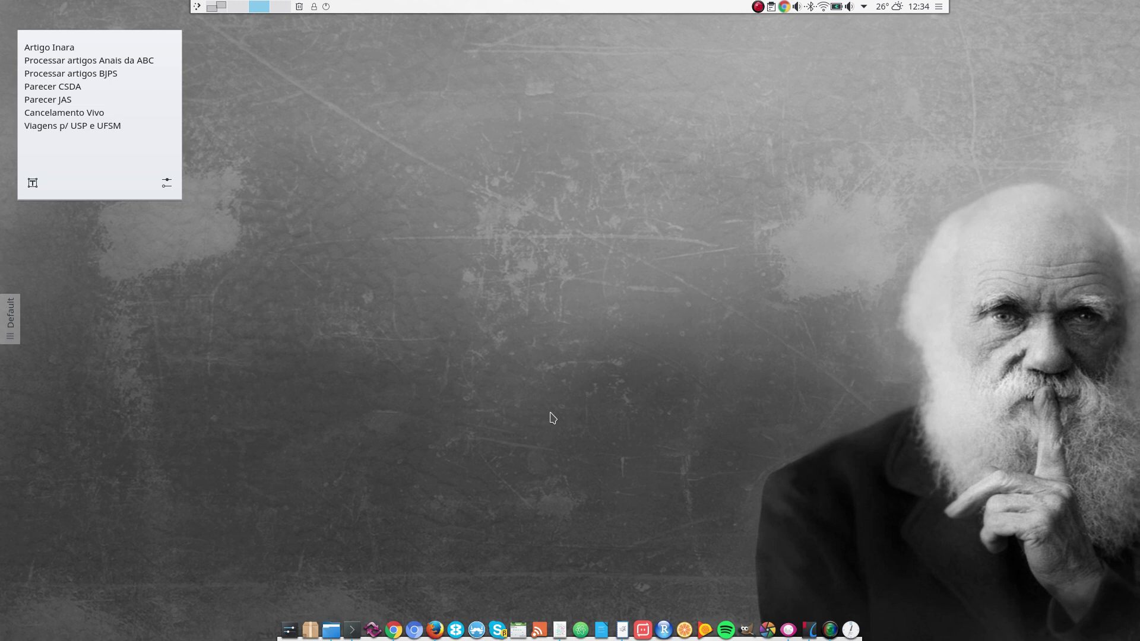
Launch TeXstudio from the KRunner search.
{"action": "key", "text": "alt+space"}
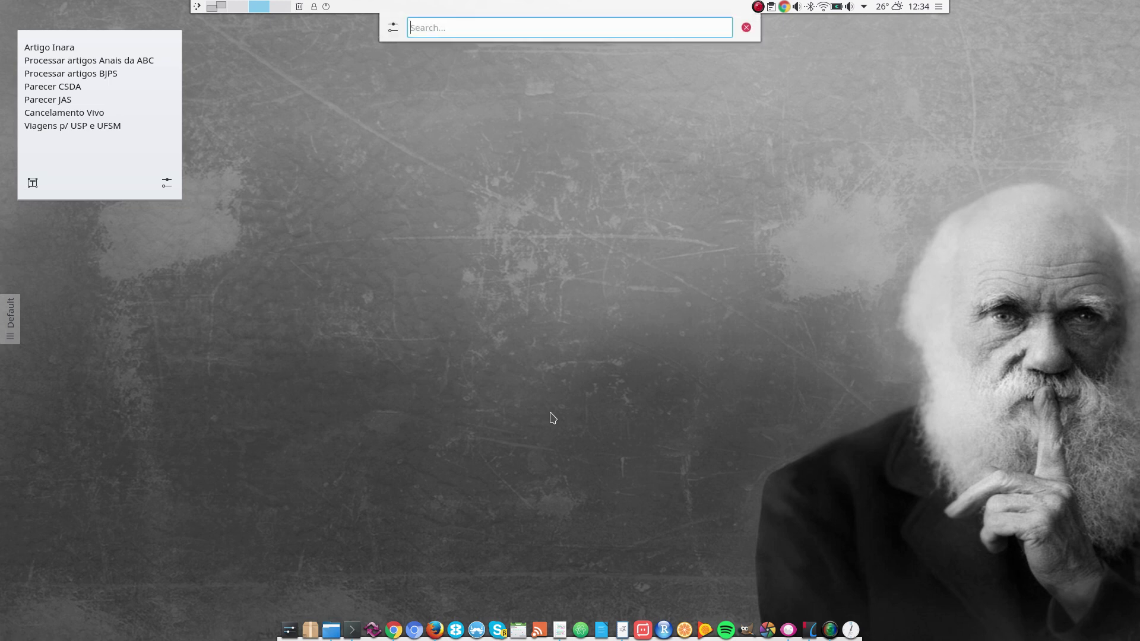
{"action": "type", "text": "texstudio"}
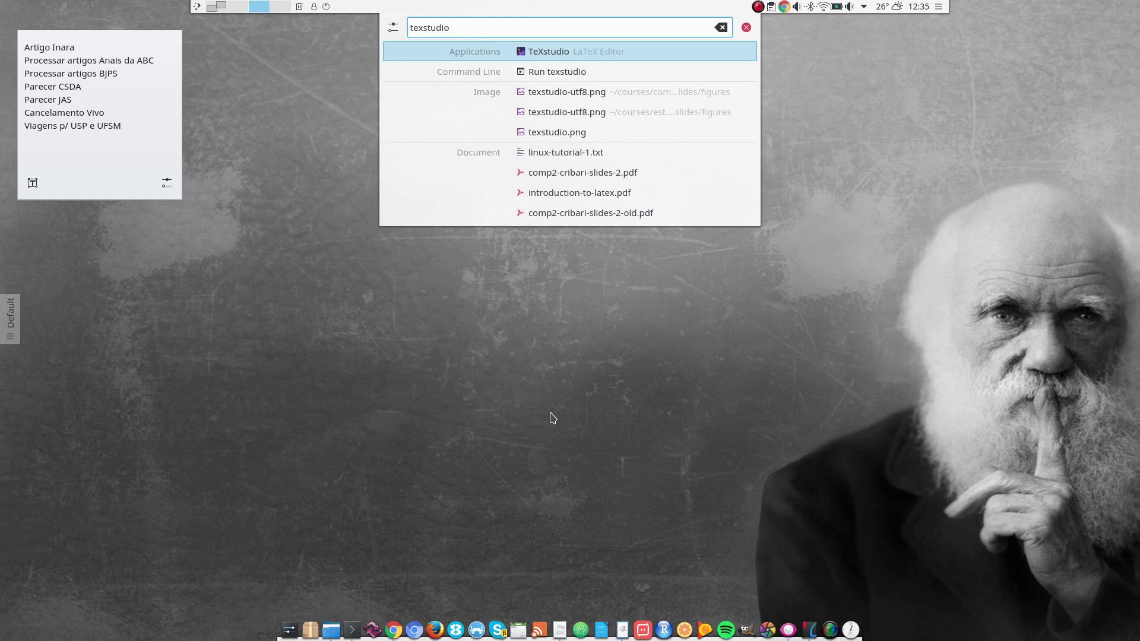
{"action": "key", "text": "Return"}
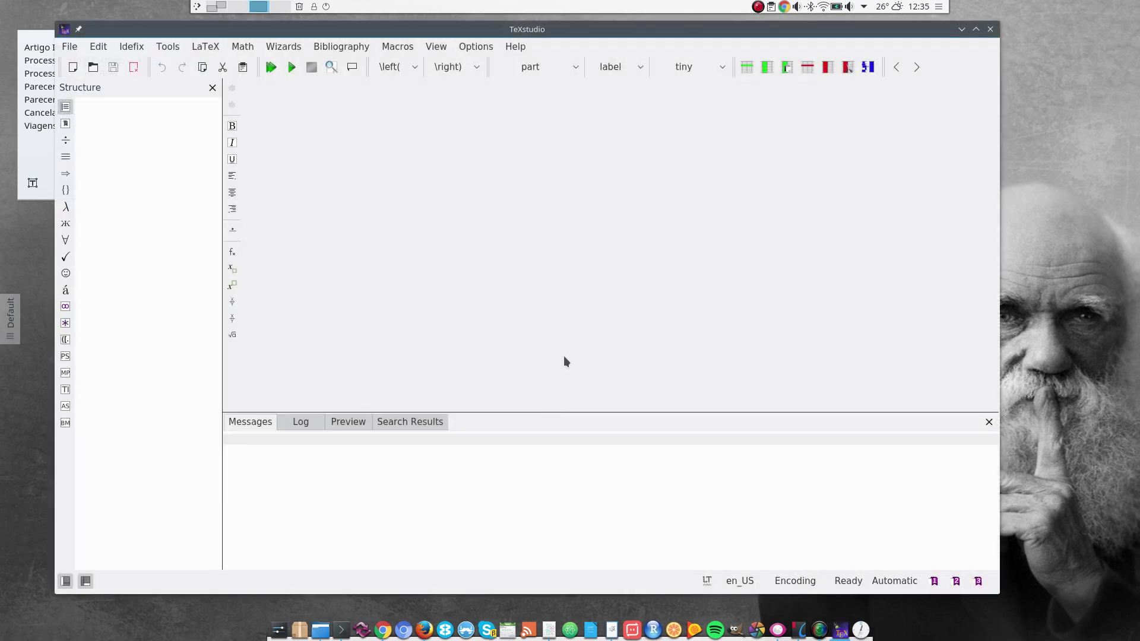
Move the TeXstudio window to the right and quit it through the File menu.
{"action": "left_click_drag", "start_coordinate": [414, 30], "coordinate": [504, 33]}
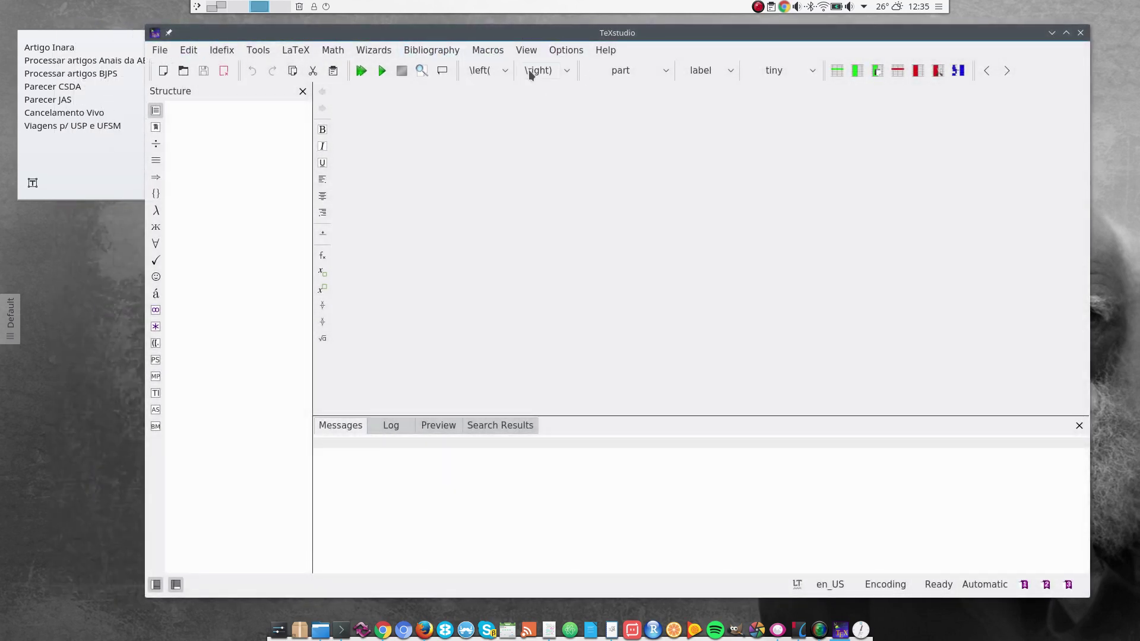
{"action": "left_click", "coordinate": [165, 51]}
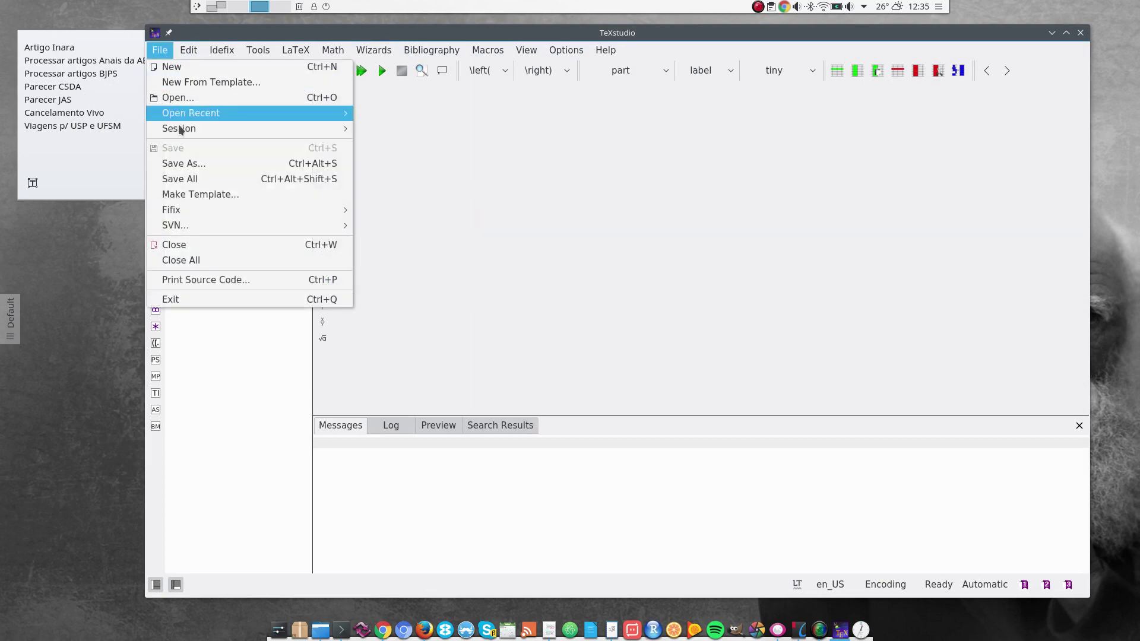
{"action": "left_click", "coordinate": [199, 300]}
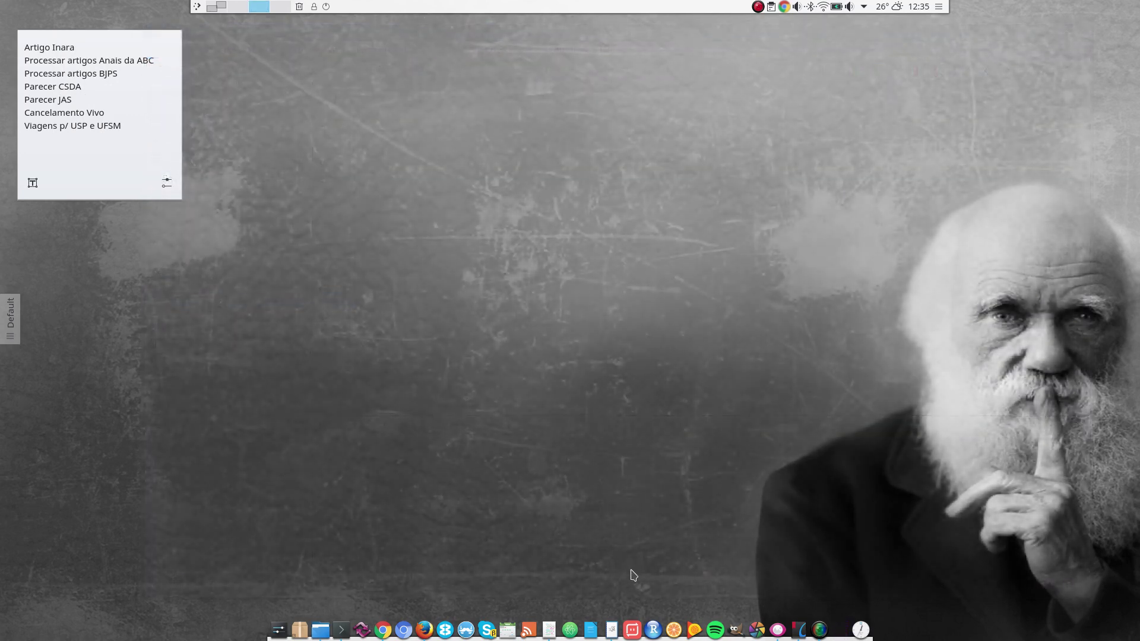
{"action": "left_click", "coordinate": [623, 628]}
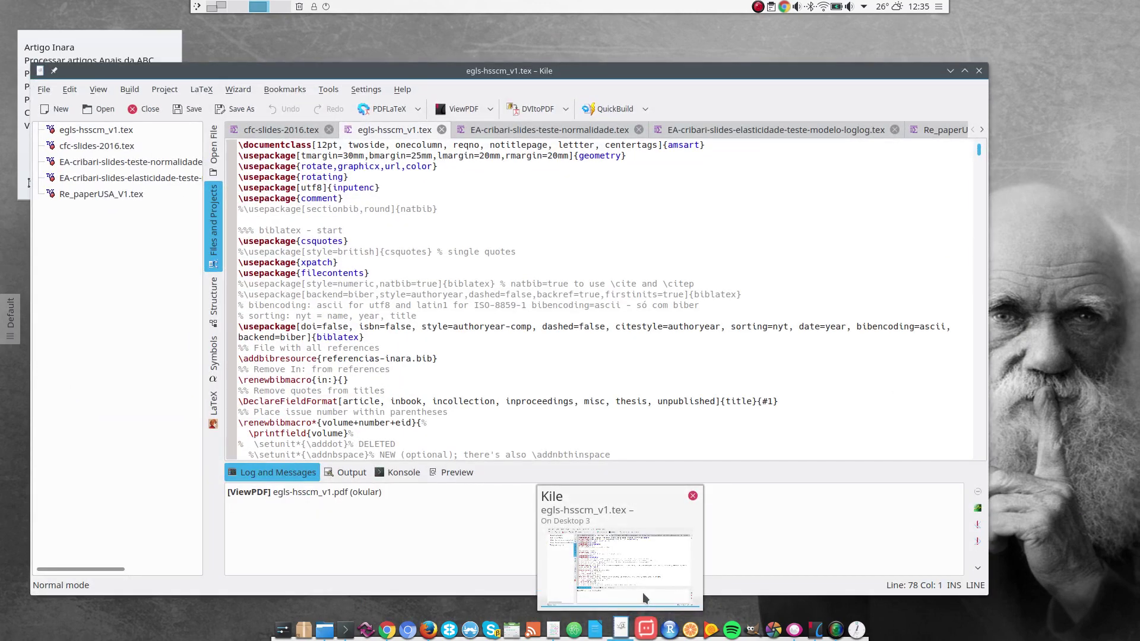
{"action": "left_click", "coordinate": [436, 630]}
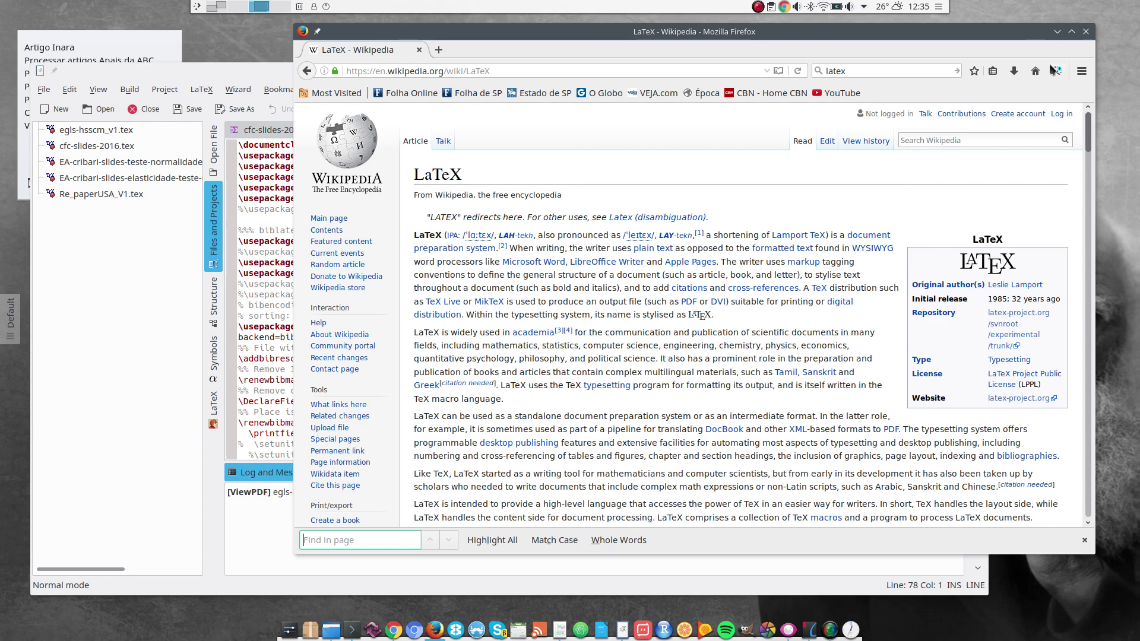
{"action": "left_click", "coordinate": [1057, 32]}
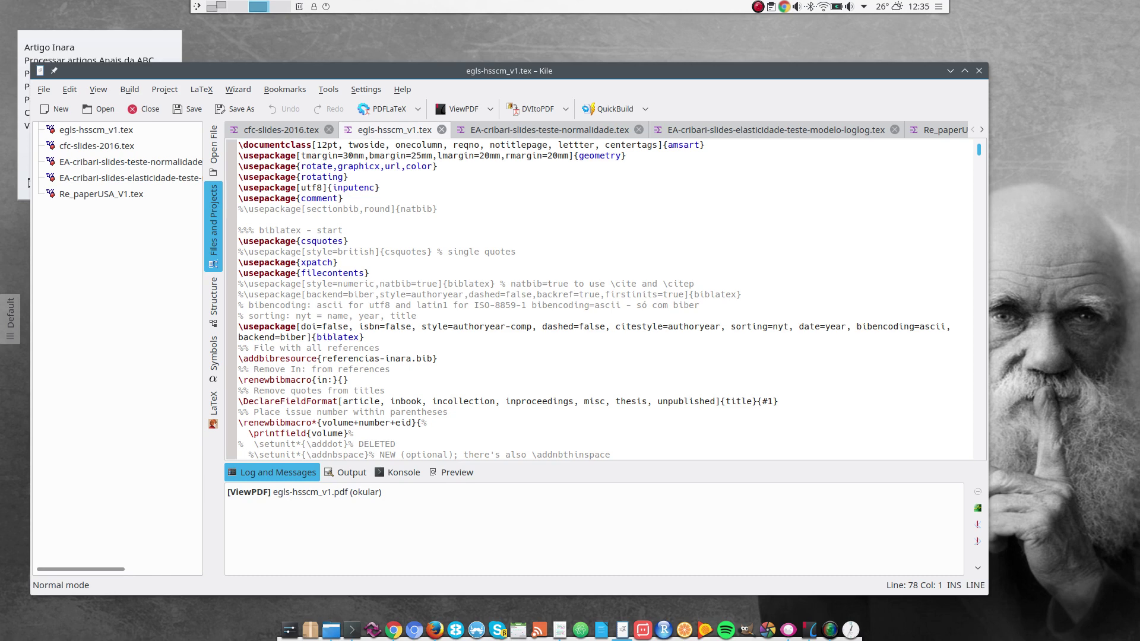
Reposition the Kile window further right, then slightly left and up.
{"action": "left_click_drag", "start_coordinate": [416, 73], "coordinate": [518, 68]}
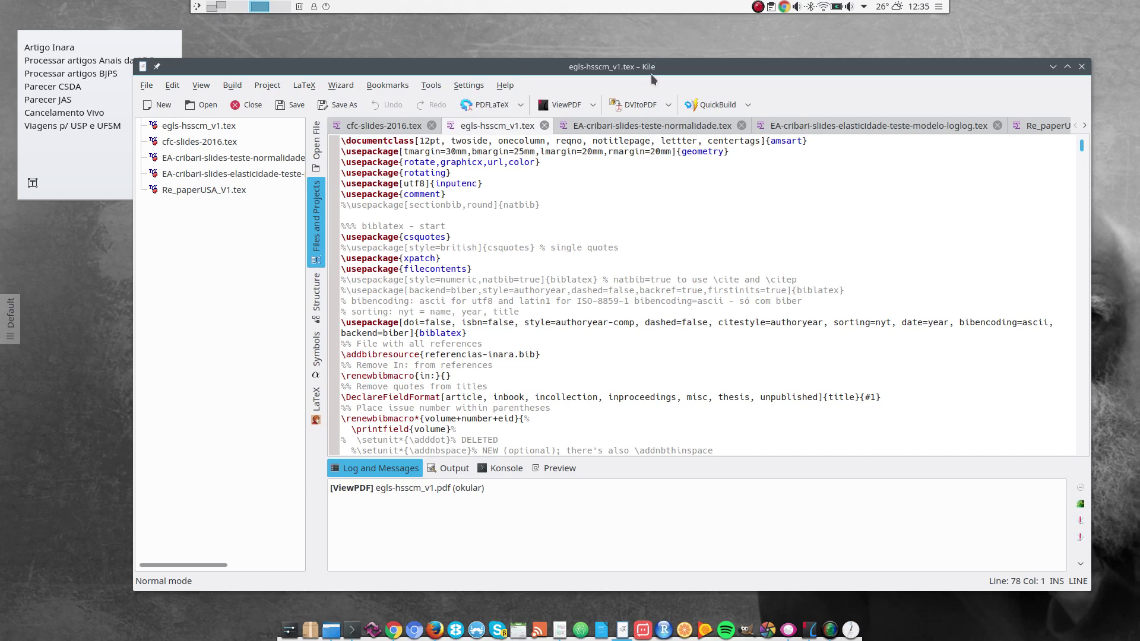
{"action": "left_click_drag", "start_coordinate": [650, 68], "coordinate": [630, 75]}
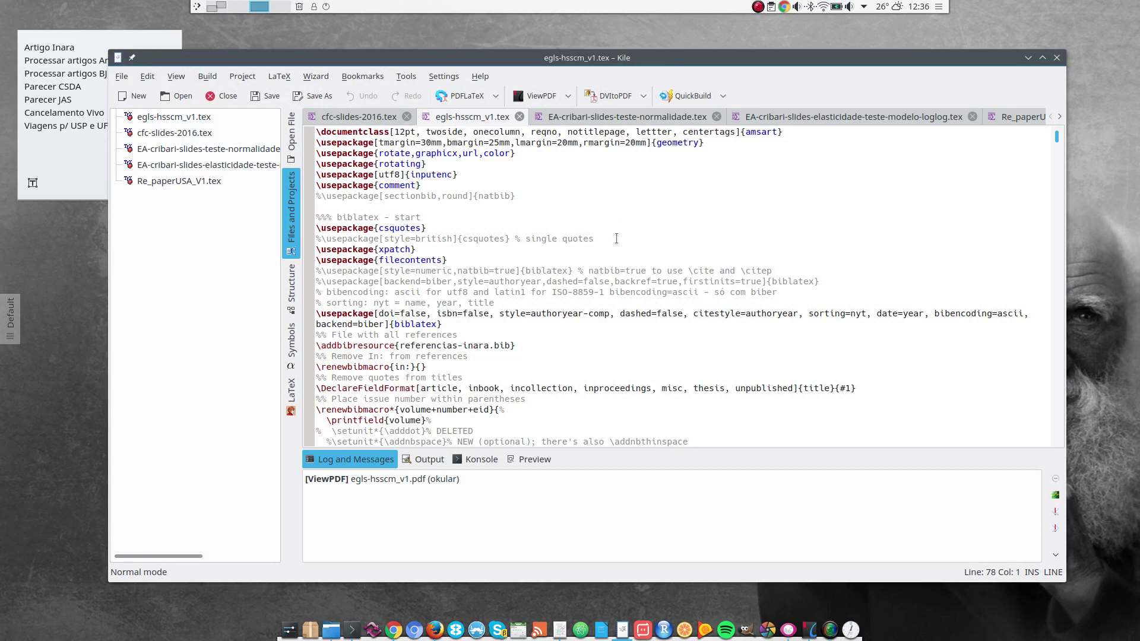
Open Configure Kile at the Editor Appearance page, with dynamic word wrap on.
{"action": "left_click", "coordinate": [442, 80]}
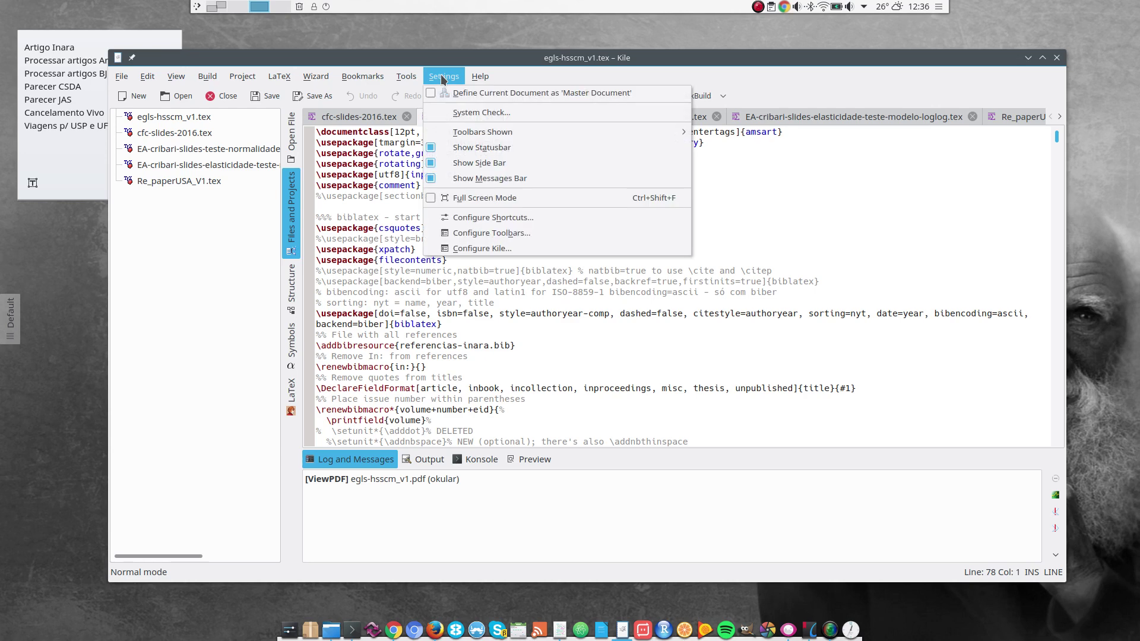
{"action": "left_click", "coordinate": [496, 249]}
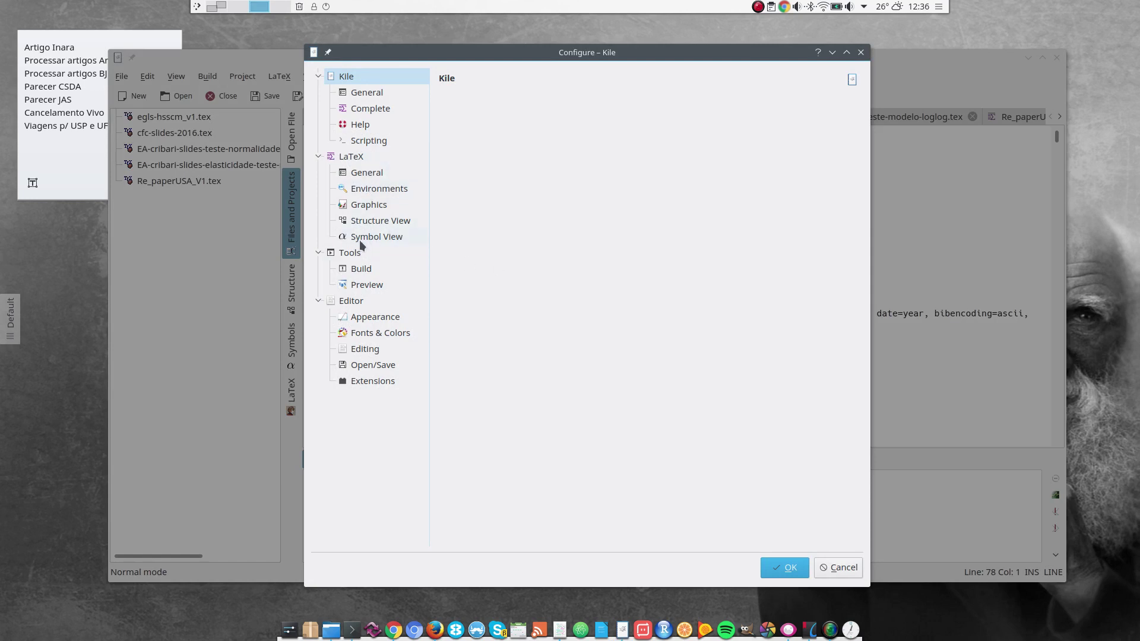
{"action": "left_click", "coordinate": [364, 317]}
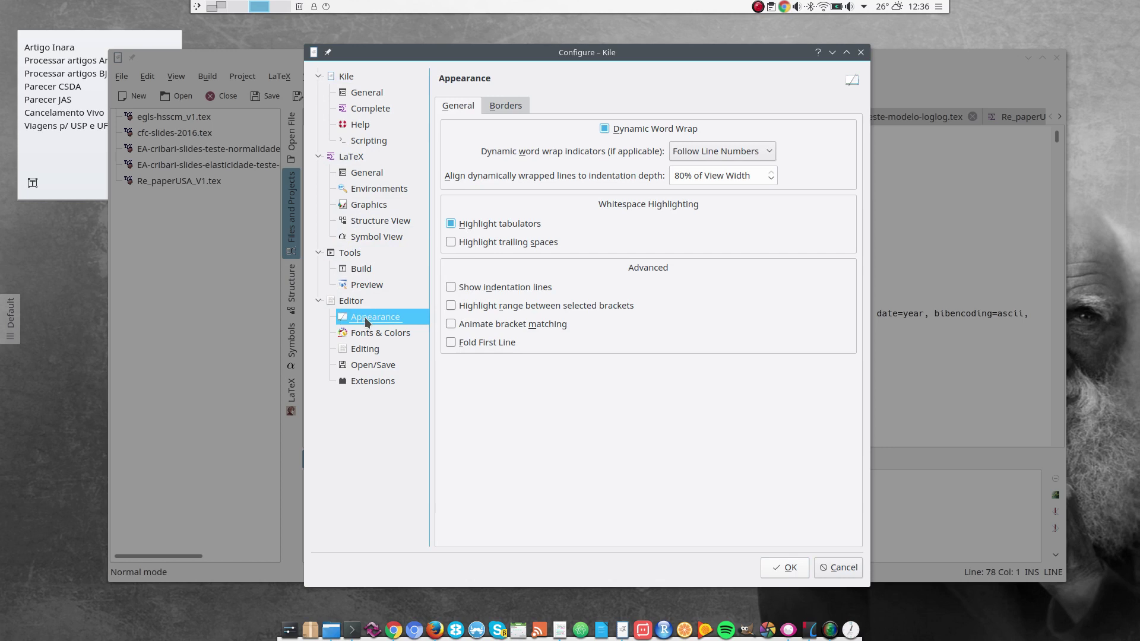
{"action": "left_click", "coordinate": [363, 298]}
{"action": "left_click", "coordinate": [362, 315]}
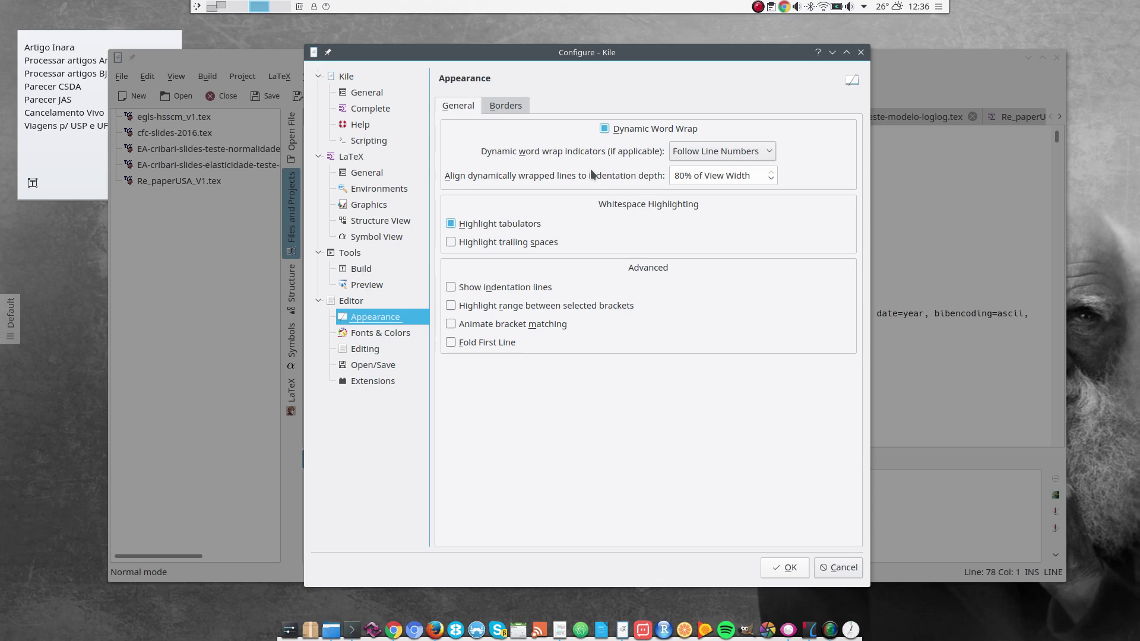
Show the Fonts & Colors Font tab with Hack Regular at size 11.
{"action": "key", "text": "Down"}
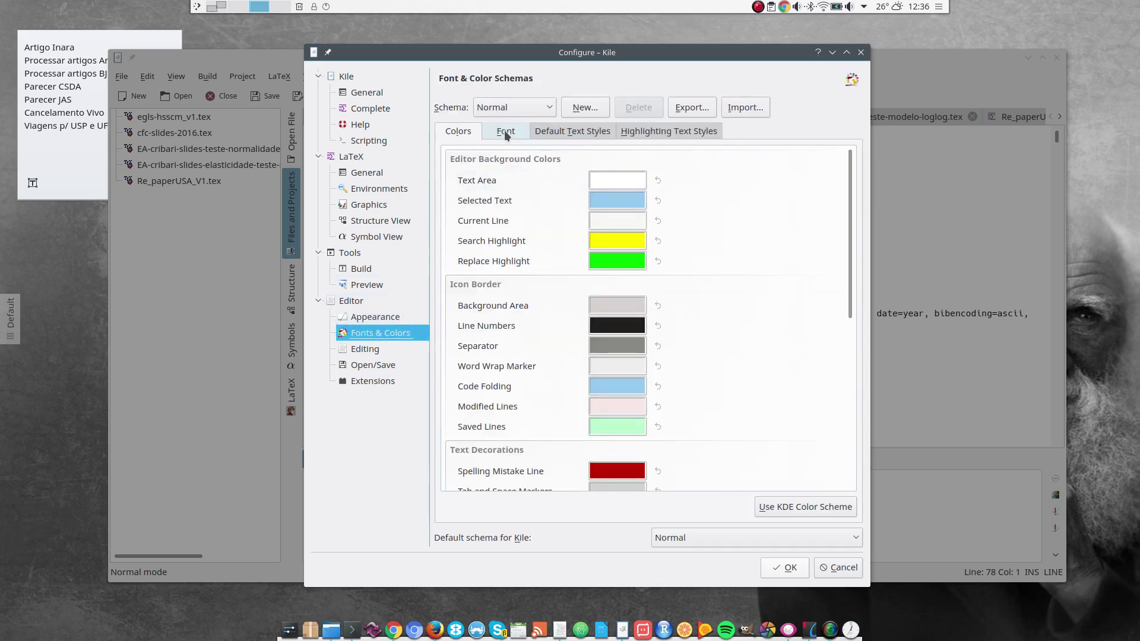
{"action": "left_click", "coordinate": [505, 132]}
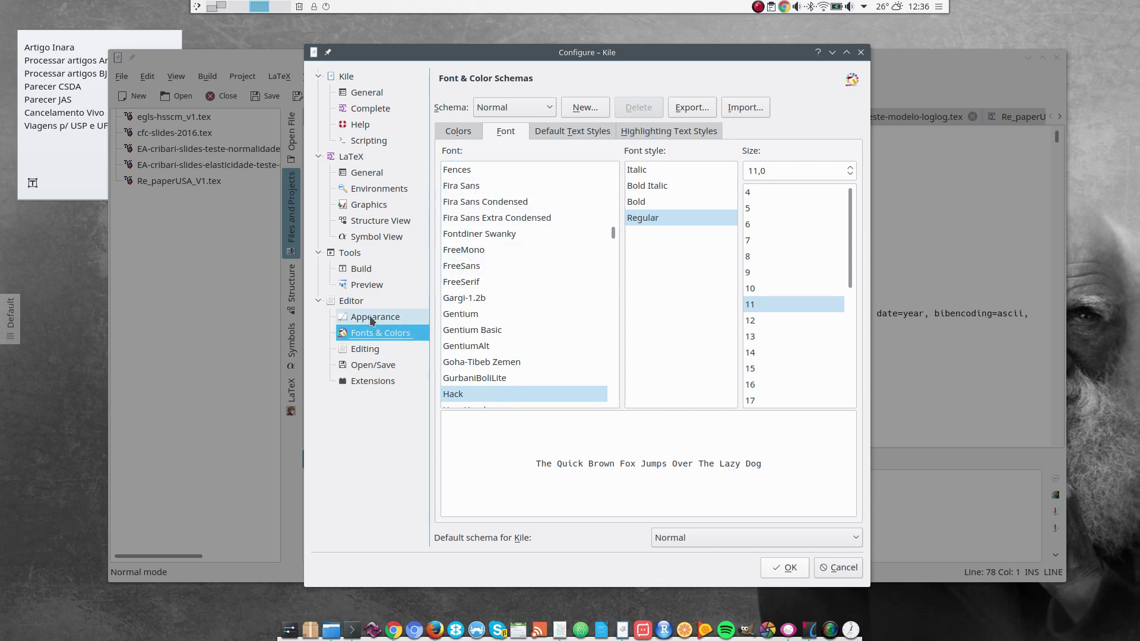
Set the default indentation mode to None on the Editing page's Indentation tab.
{"action": "left_click", "coordinate": [356, 349]}
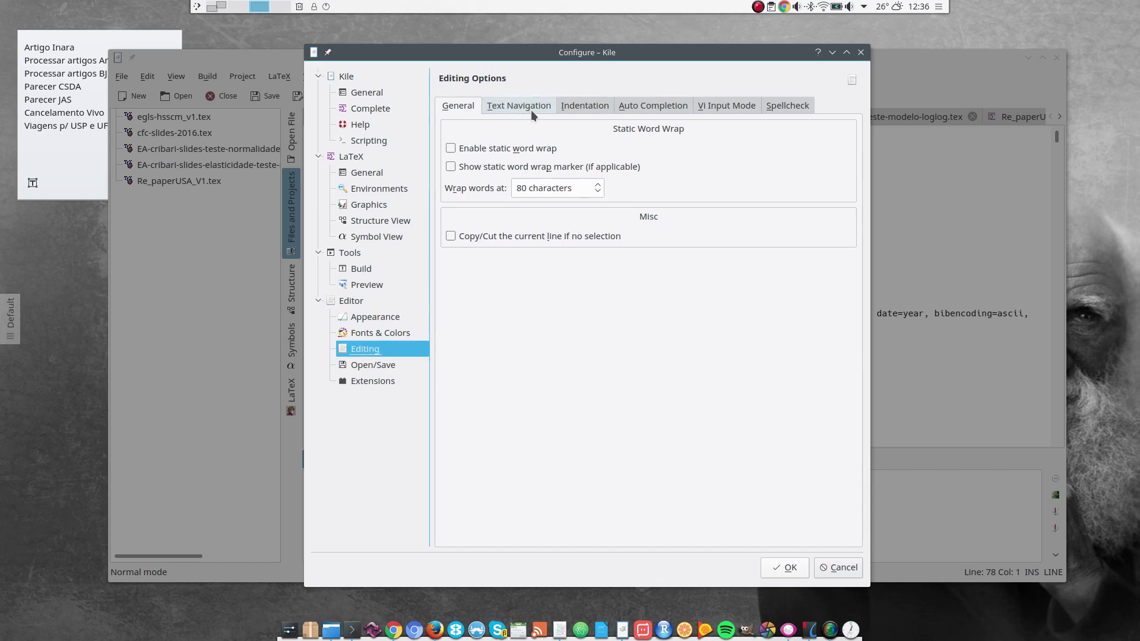
{"action": "left_click", "coordinate": [584, 108]}
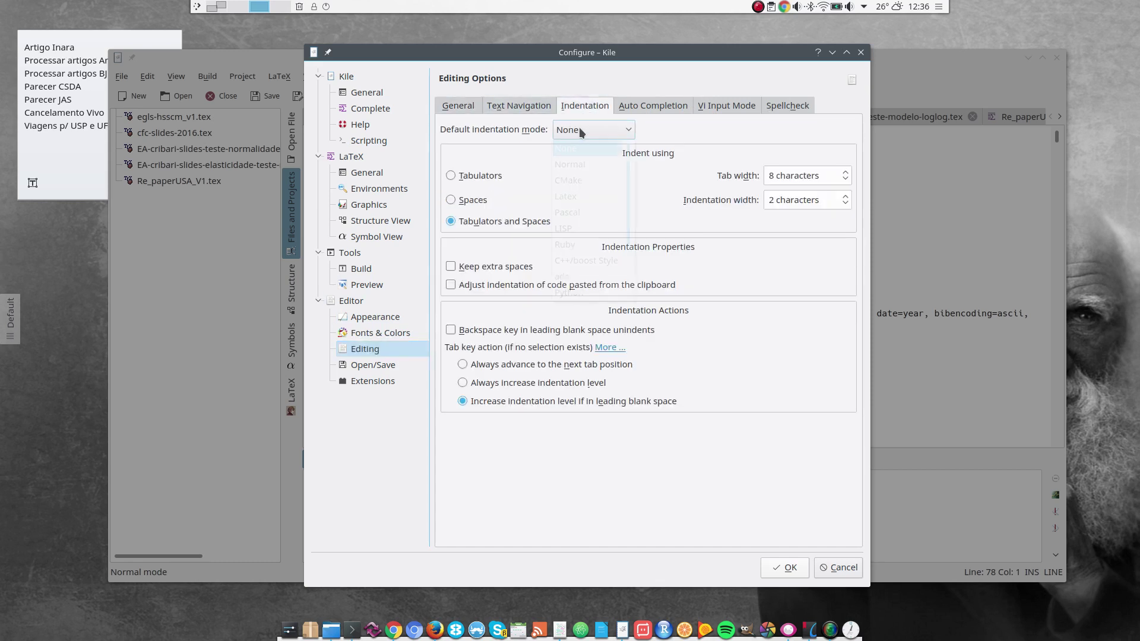
{"action": "left_click", "coordinate": [580, 130]}
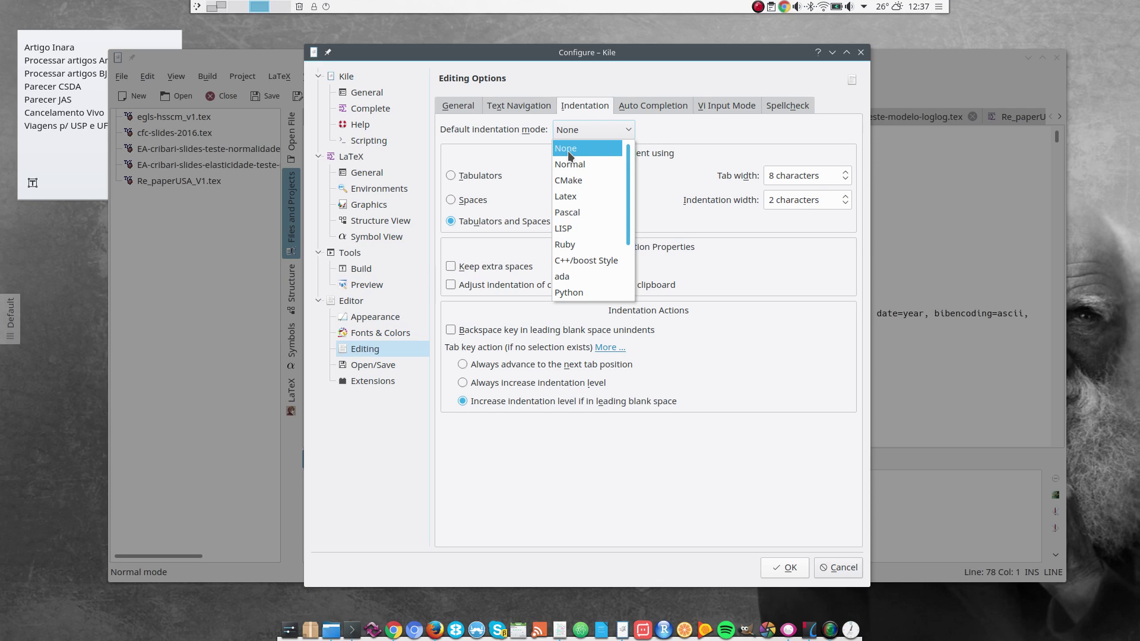
{"action": "left_click", "coordinate": [567, 149]}
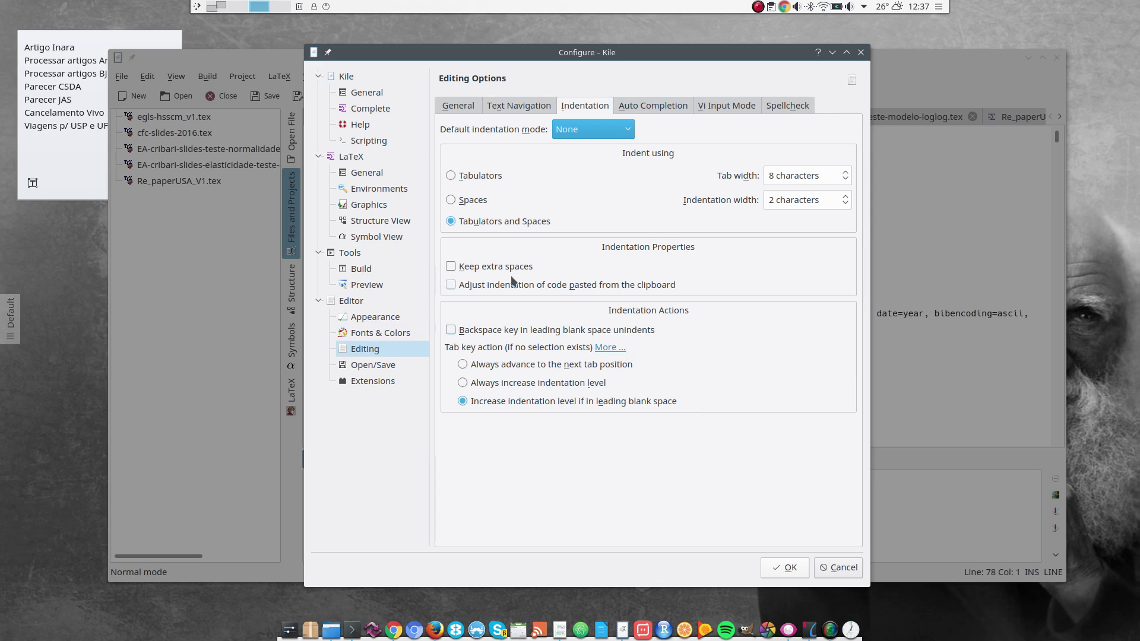
Review the Biber build tool's settings: Compile class, source extension bcf, target extension bbl.
{"action": "left_click", "coordinate": [367, 270]}
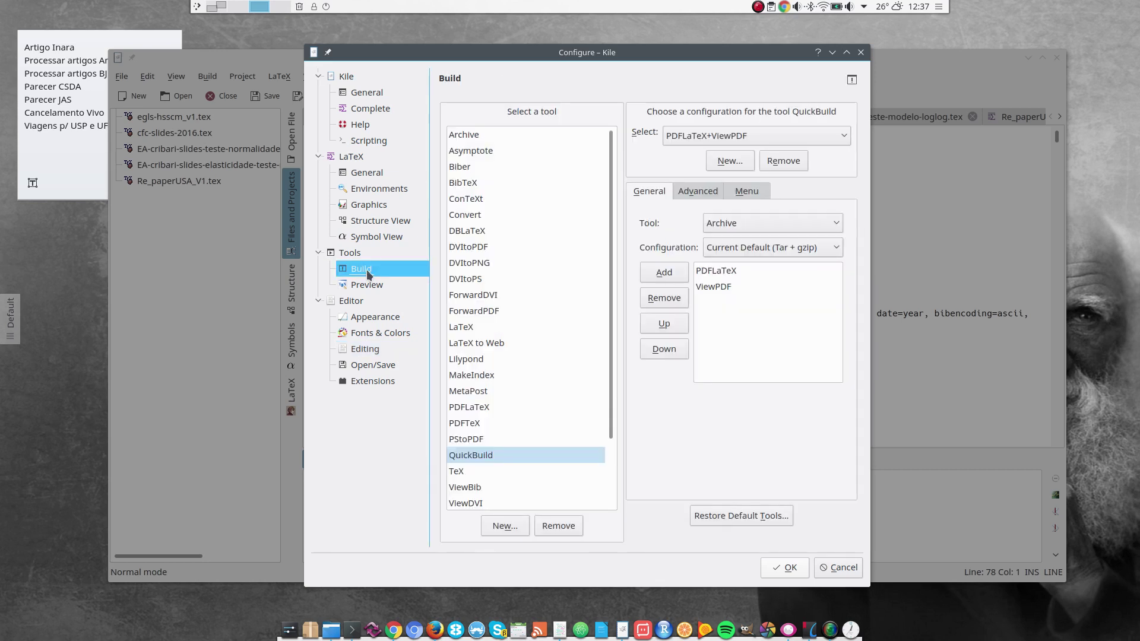
{"action": "left_click", "coordinate": [466, 171]}
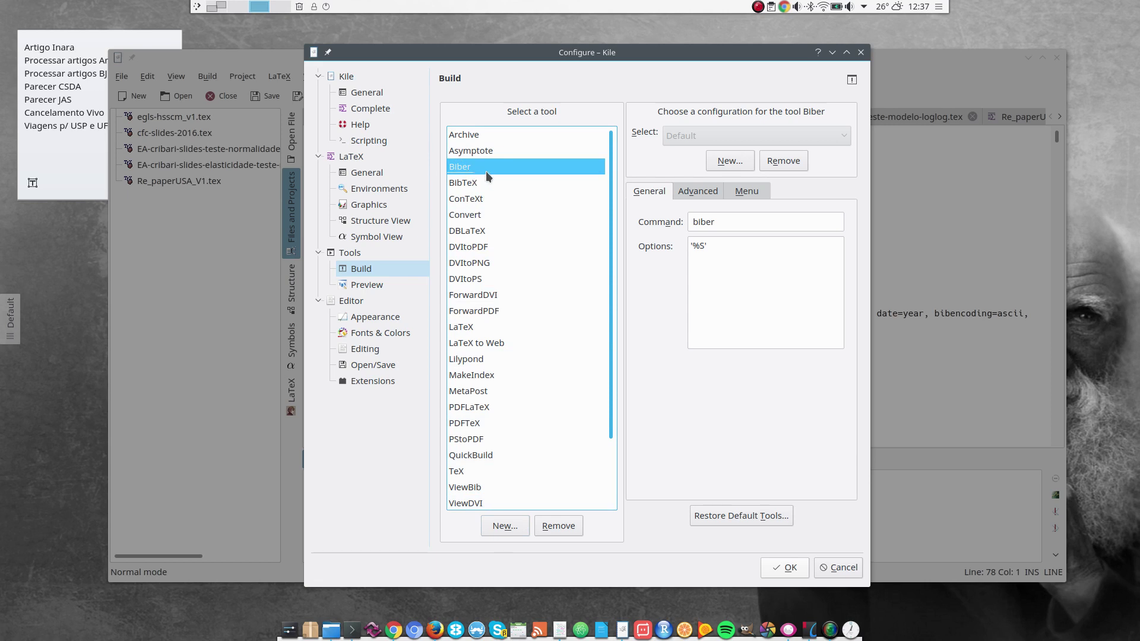
{"action": "left_click", "coordinate": [745, 191]}
{"action": "left_click", "coordinate": [689, 189]}
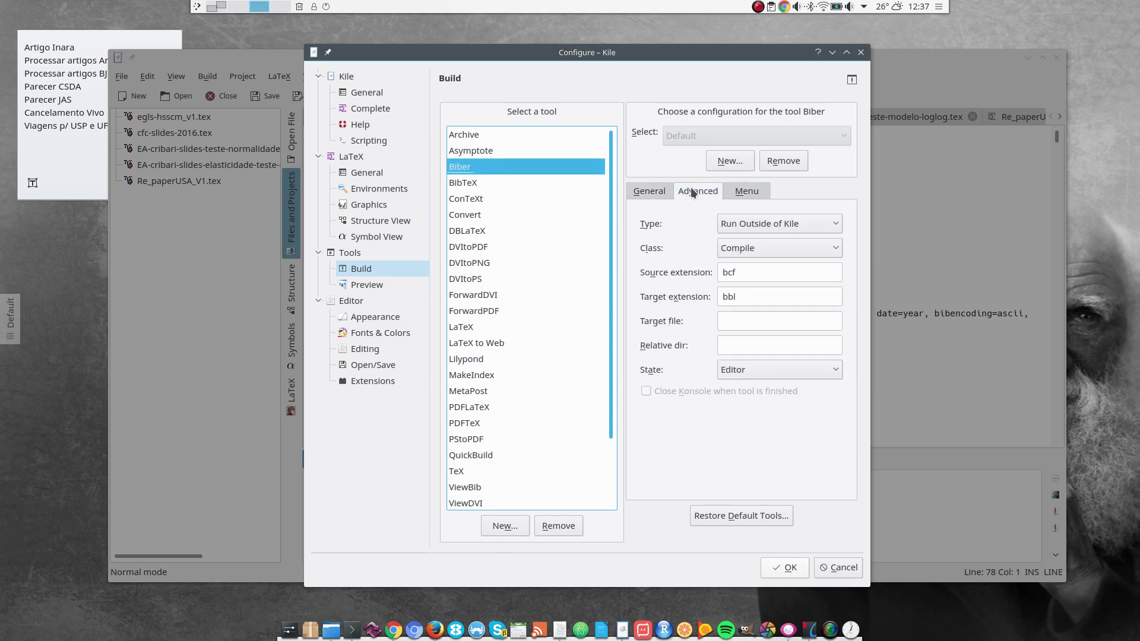
{"action": "left_click", "coordinate": [650, 192]}
{"action": "left_click", "coordinate": [744, 274]}
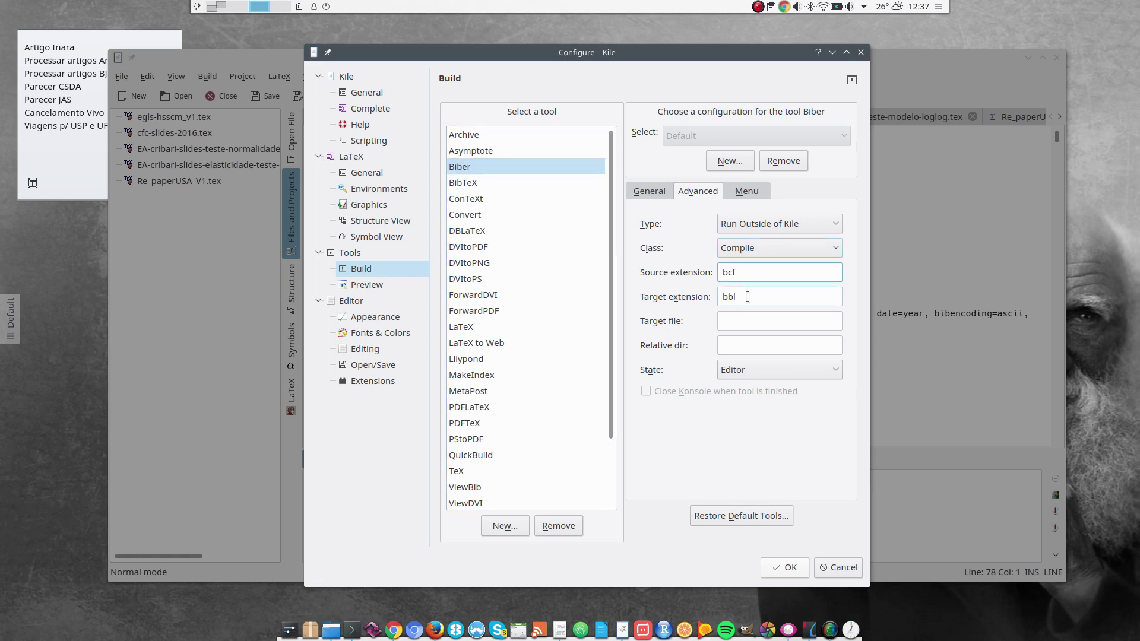
{"action": "left_click", "coordinate": [747, 297]}
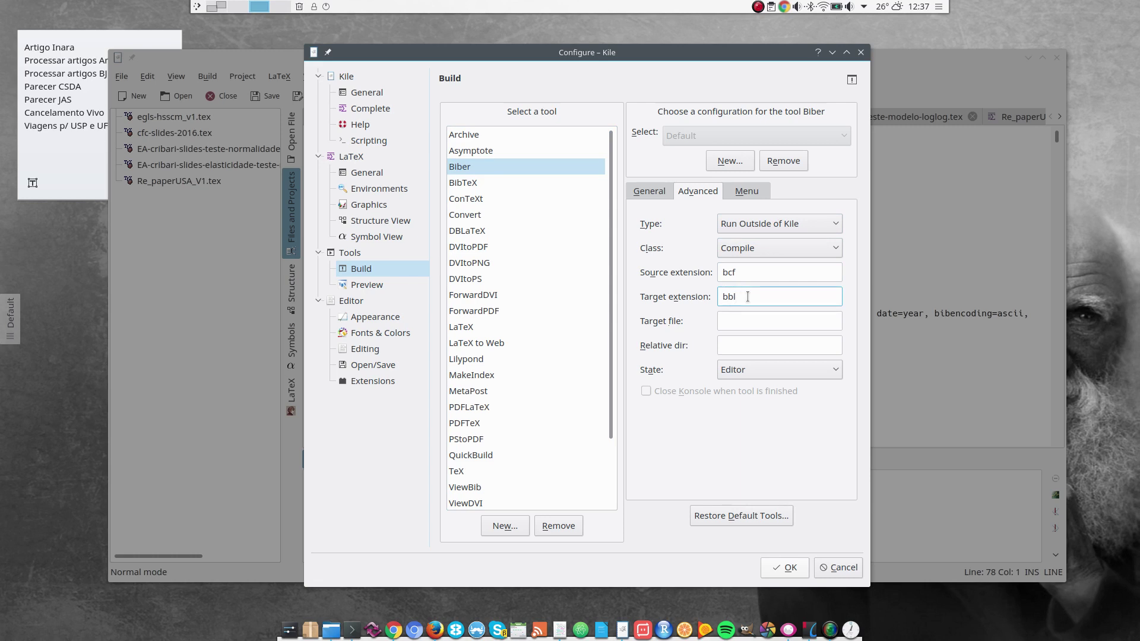
Switch the BibTeX build tool to its Biber configuration, running biber from bcf to bbl.
{"action": "left_click", "coordinate": [466, 187]}
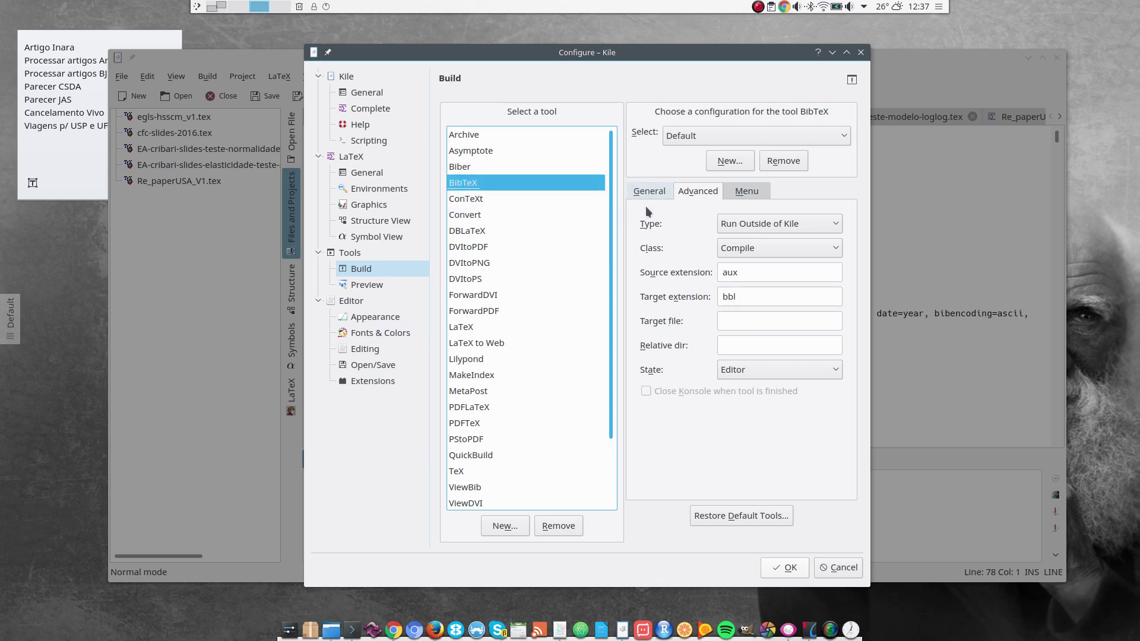
{"action": "left_click", "coordinate": [725, 137]}
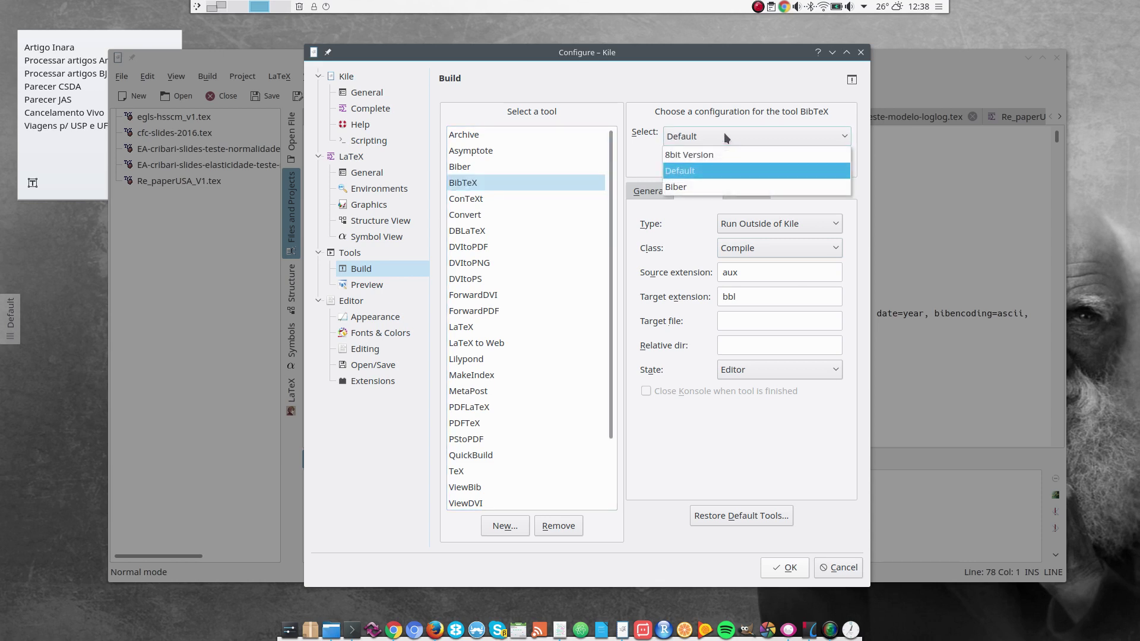
{"action": "left_click", "coordinate": [699, 187]}
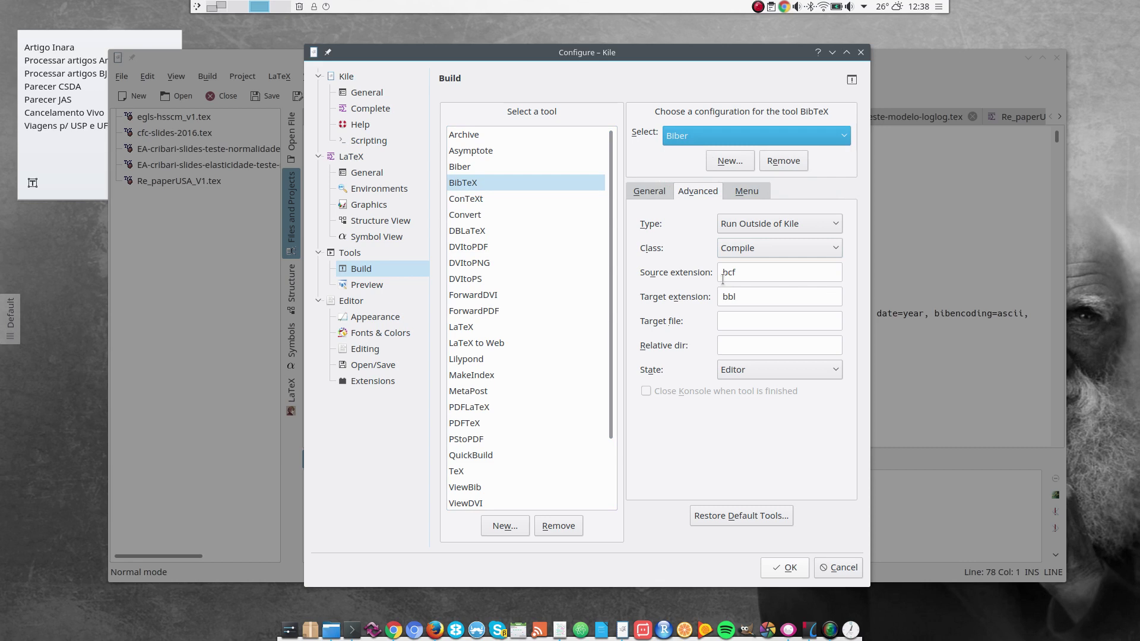
{"action": "left_click", "coordinate": [630, 191]}
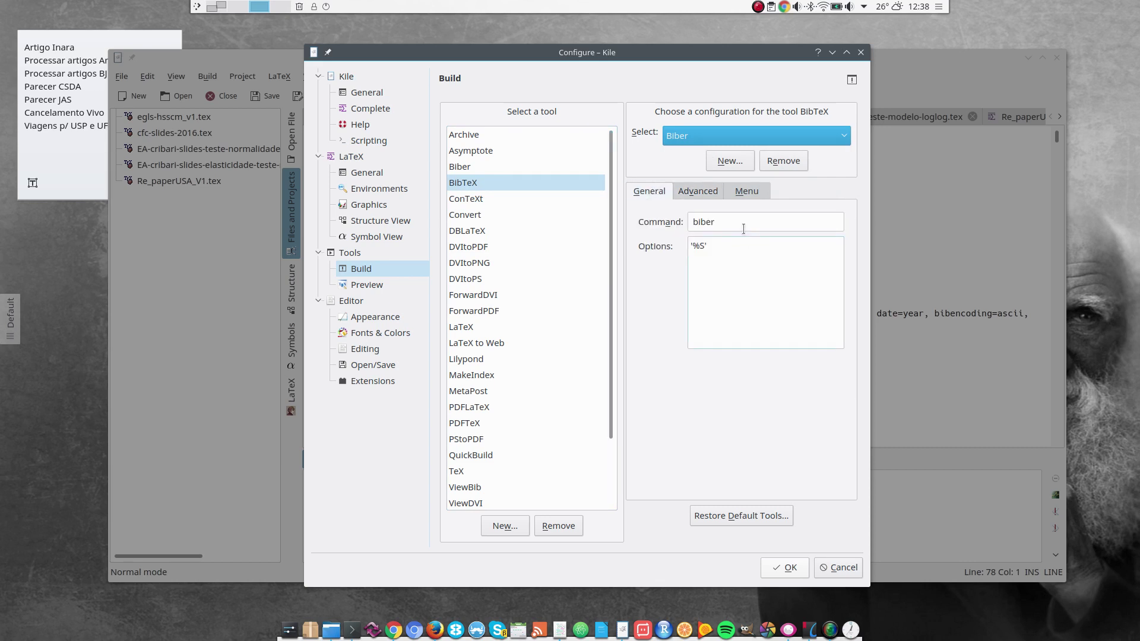
{"action": "left_click", "coordinate": [701, 191]}
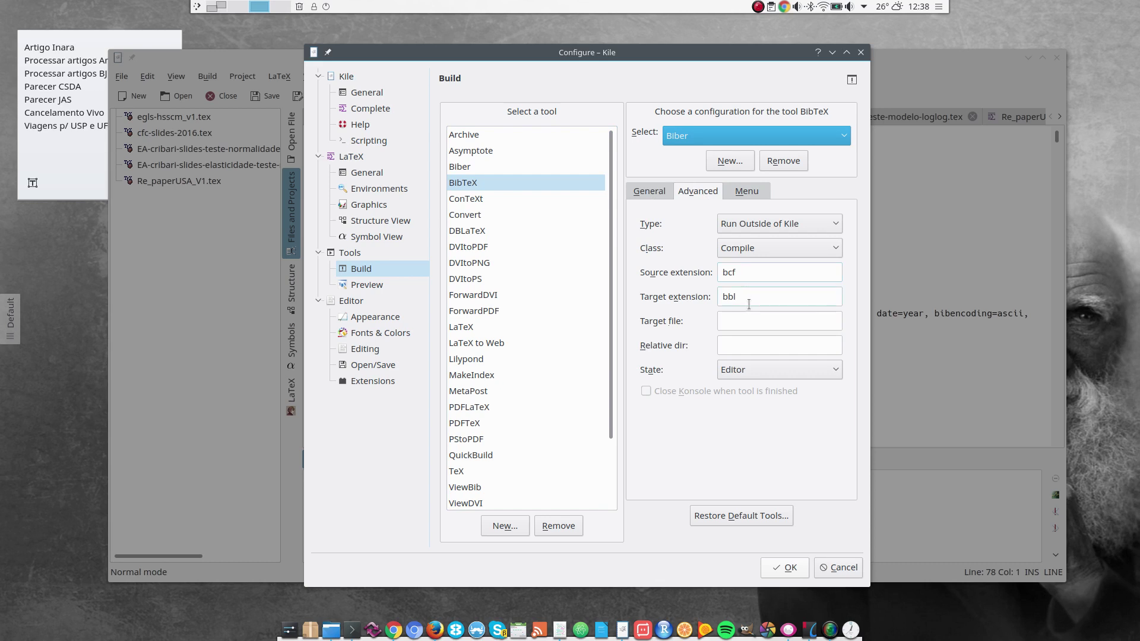
{"action": "left_click", "coordinate": [727, 138]}
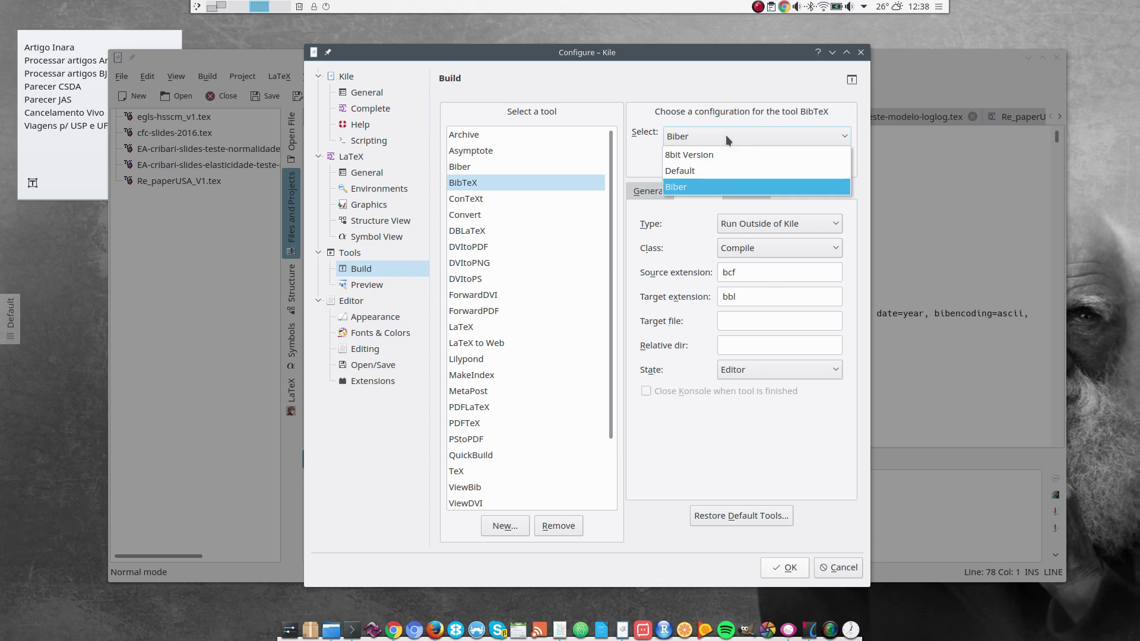
Set BibTeX back to Default and bring up PDFLaTeX's General settings.
{"action": "left_click", "coordinate": [685, 172]}
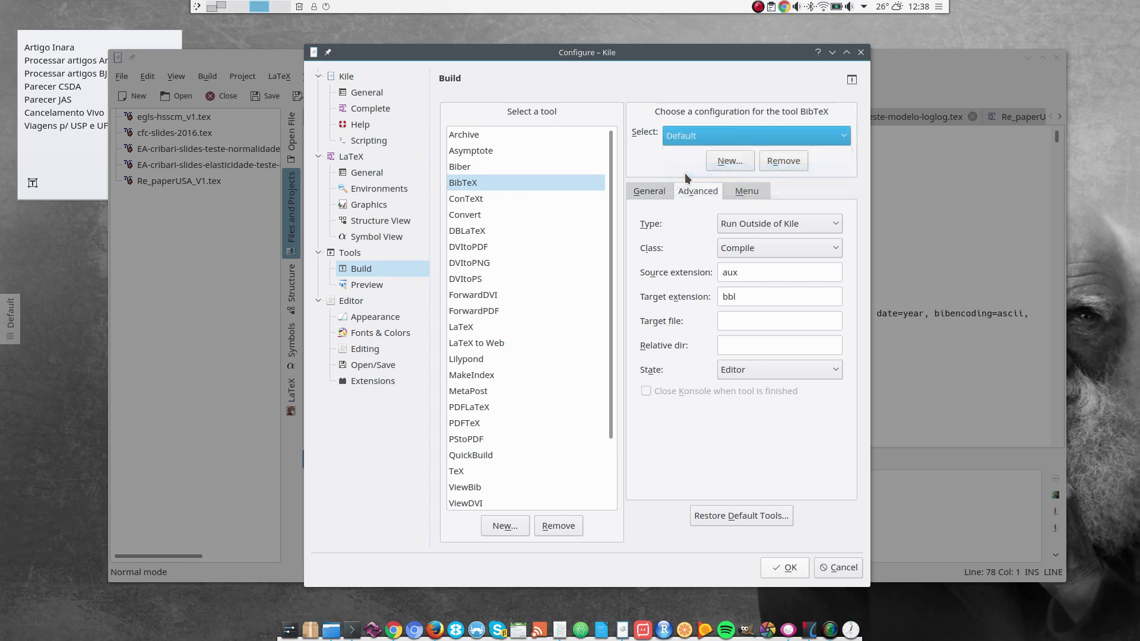
{"action": "left_click", "coordinate": [477, 410]}
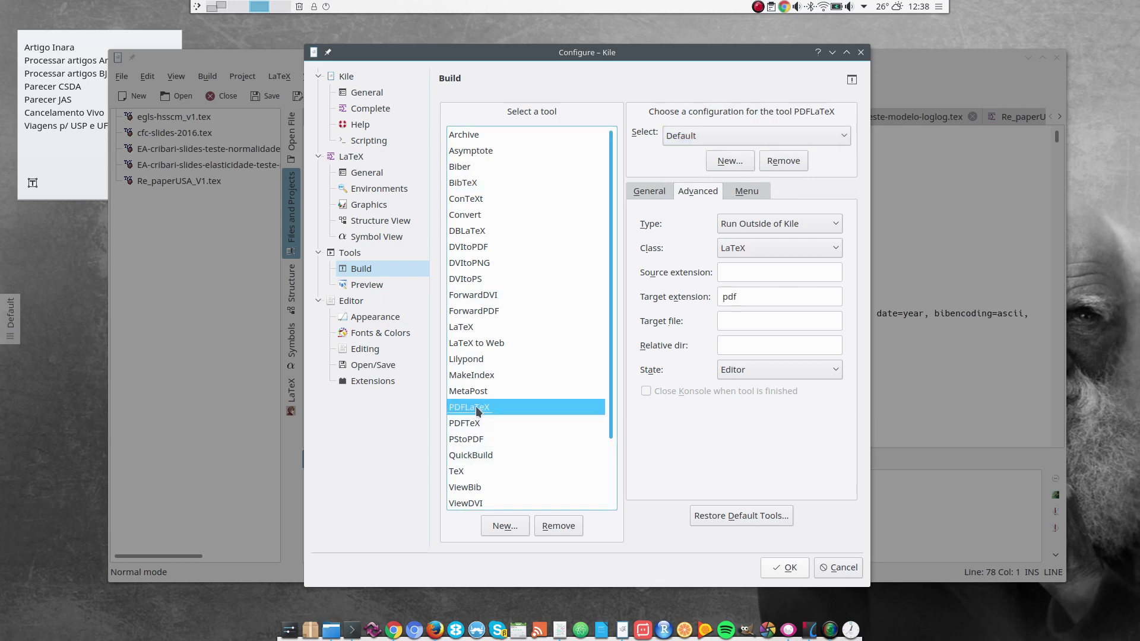
{"action": "left_click", "coordinate": [475, 422]}
{"action": "left_click", "coordinate": [475, 407]}
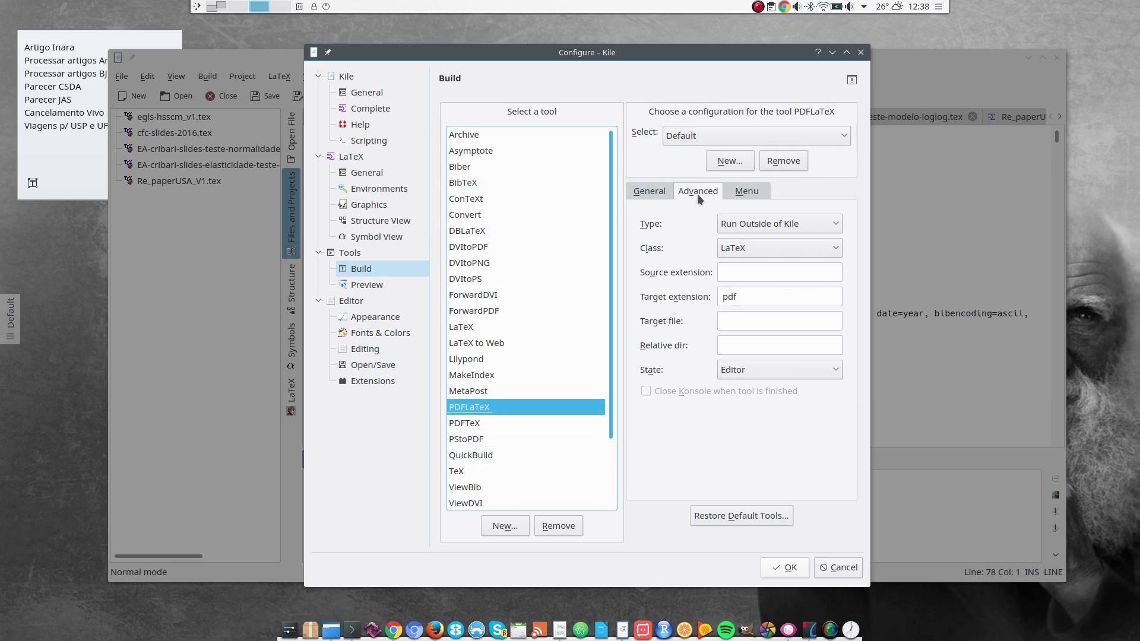
{"action": "left_click", "coordinate": [650, 192]}
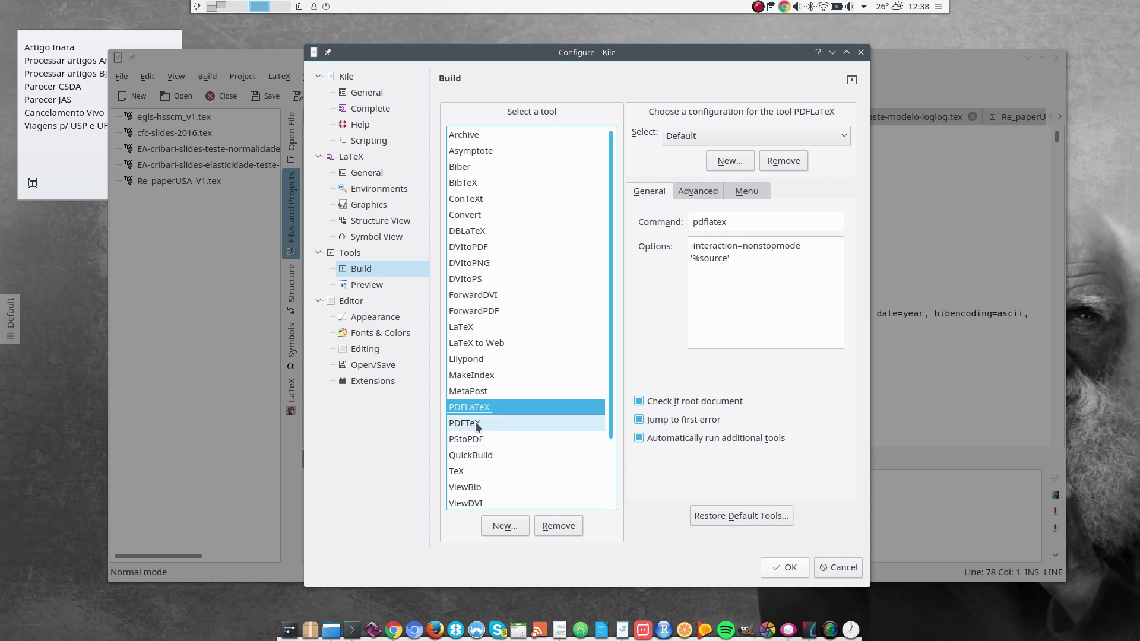
Enable 'Automatically run additional tools' for PDFLaTeX.
{"action": "left_click", "coordinate": [667, 443]}
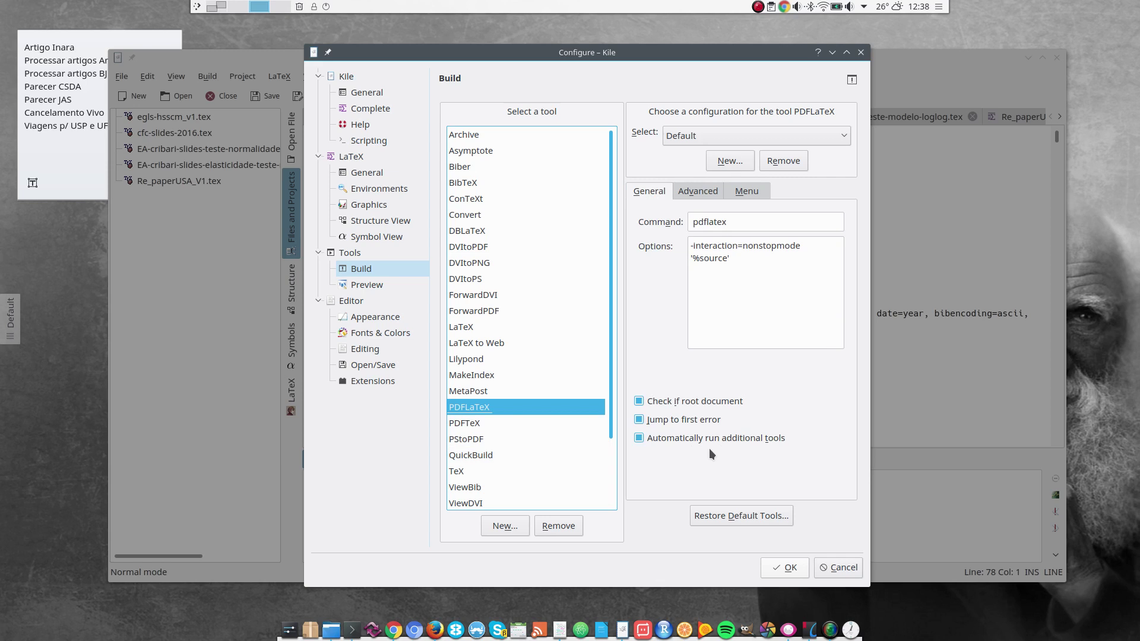
{"action": "left_click", "coordinate": [761, 443]}
{"action": "left_click", "coordinate": [739, 444]}
{"action": "left_click", "coordinate": [695, 443]}
{"action": "left_click", "coordinate": [712, 442]}
{"action": "left_click", "coordinate": [701, 439]}
{"action": "left_click", "coordinate": [707, 441]}
Save the build settings, compile with PDFLaTeX (Alt+6) and view egls-hsscm_v1.pdf in Okular (Alt+7).
{"action": "left_click", "coordinate": [789, 567]}
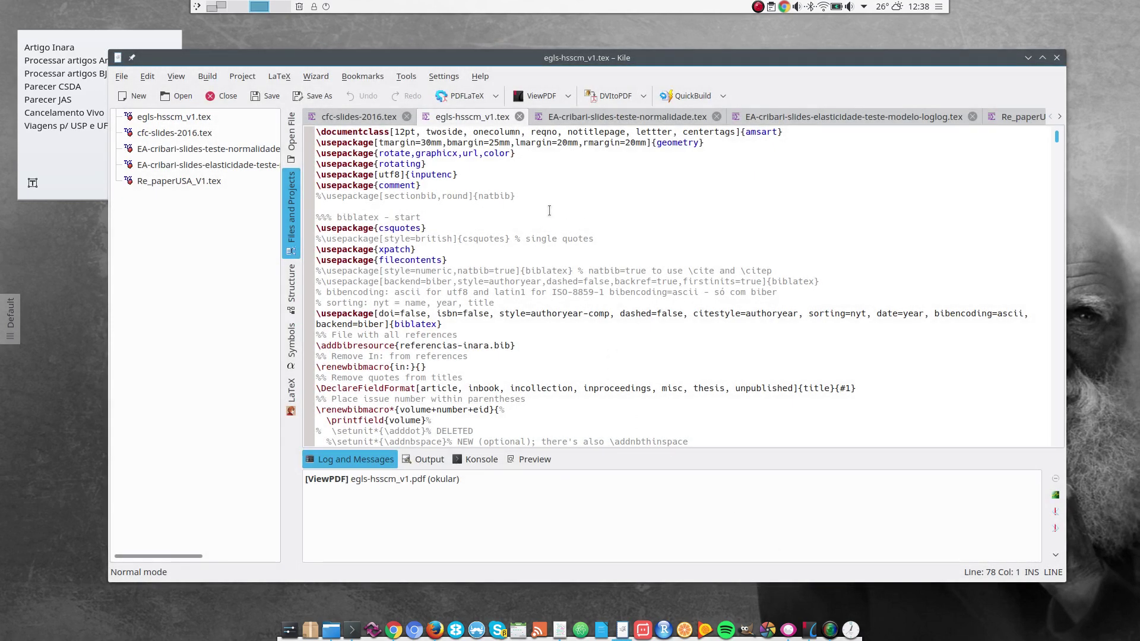
{"action": "key", "text": "alt+6"}
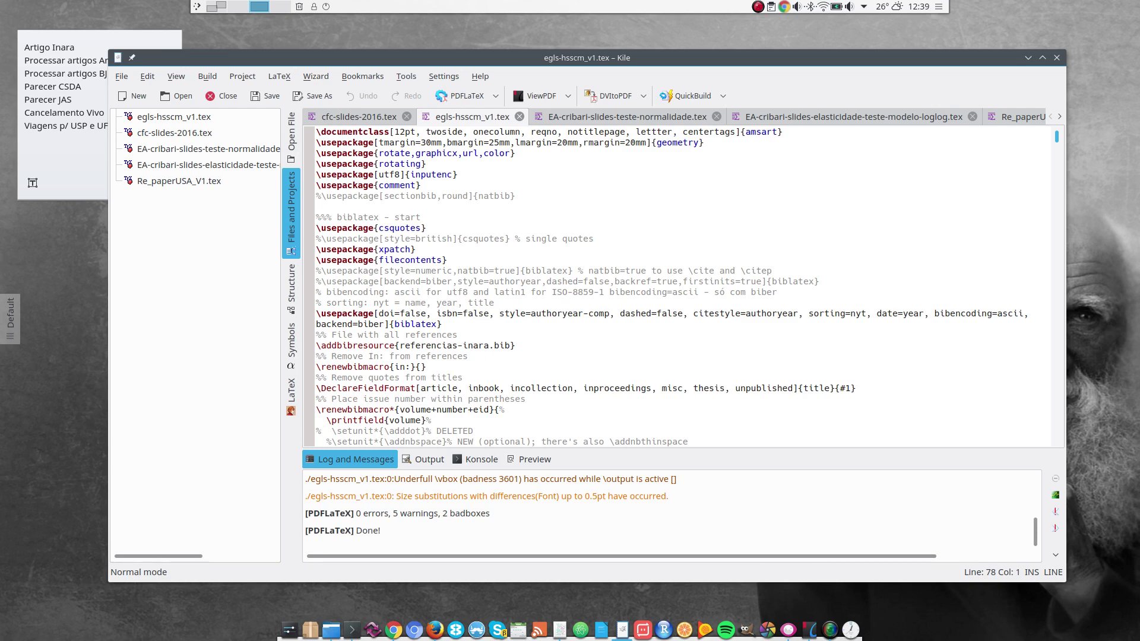
{"action": "key", "text": "alt+7"}
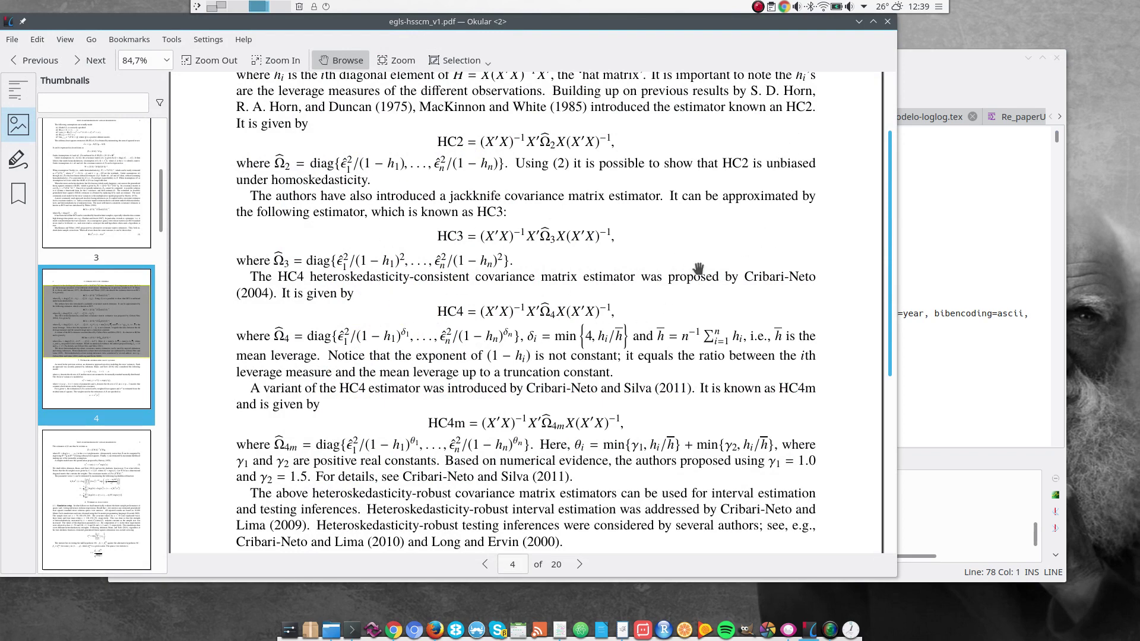
Bring the Kile editor back in front of Okular.
{"action": "left_click", "coordinate": [914, 62]}
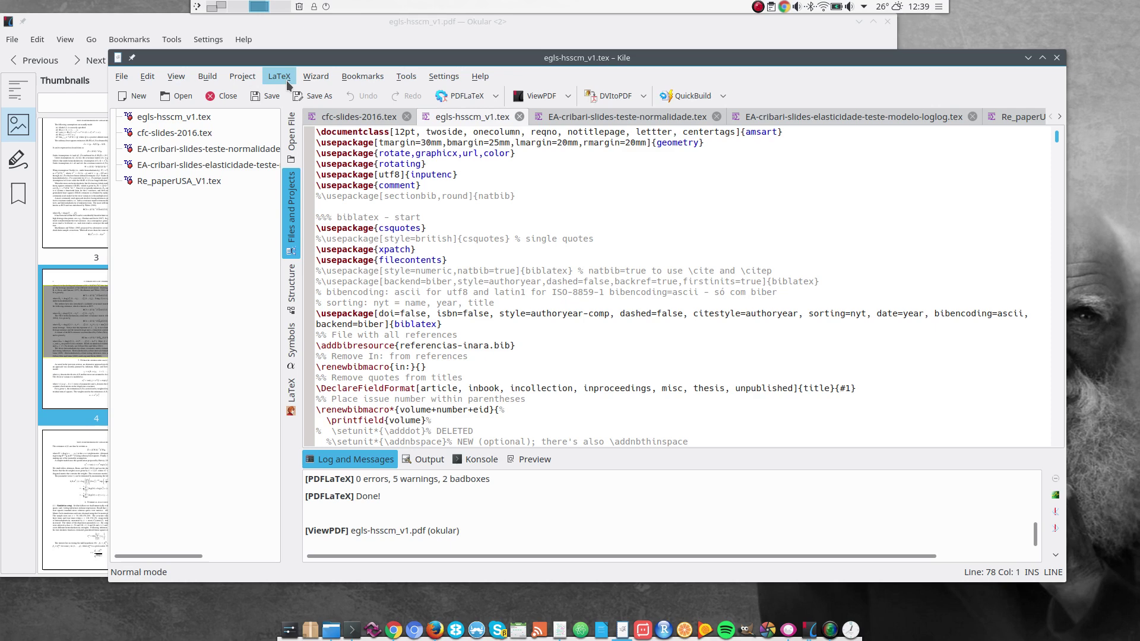
{"action": "left_click", "coordinate": [212, 78]}
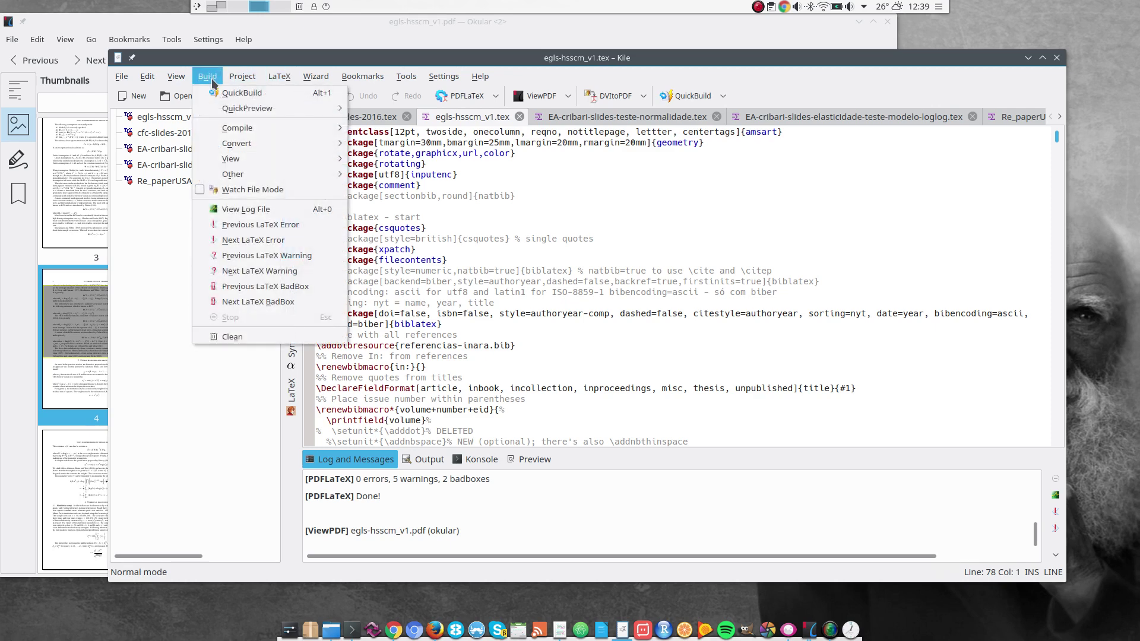
{"action": "mouse_move", "coordinate": [236, 130]}
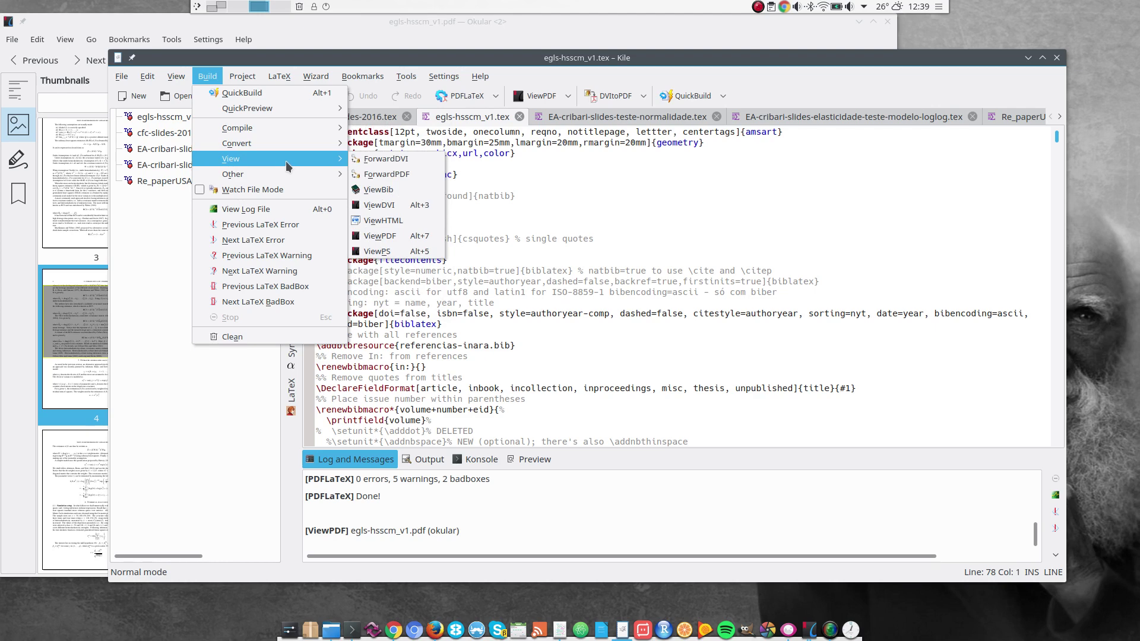
{"action": "left_click", "coordinate": [610, 195]}
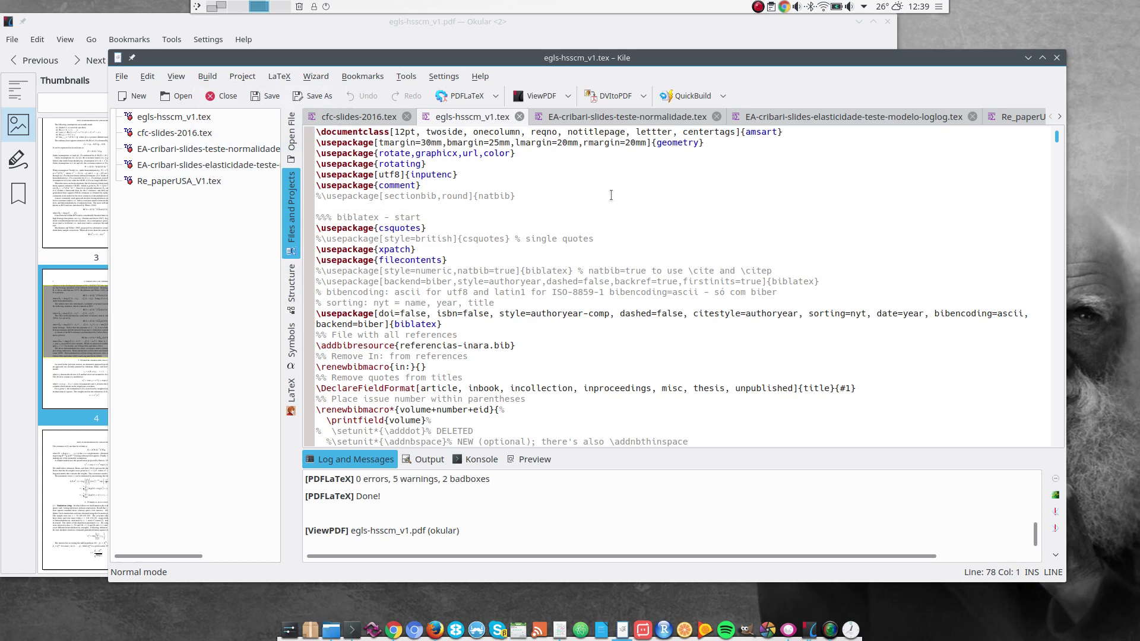